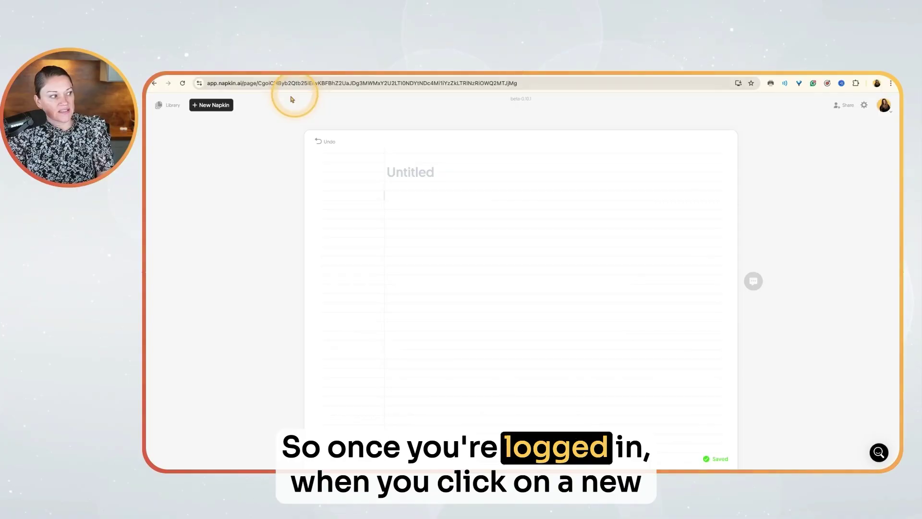
Start a new AI-drafted napkin and enter the prompt 'Types of Internet Trolls'
{"action": "left_click", "coordinate": [224, 106]}
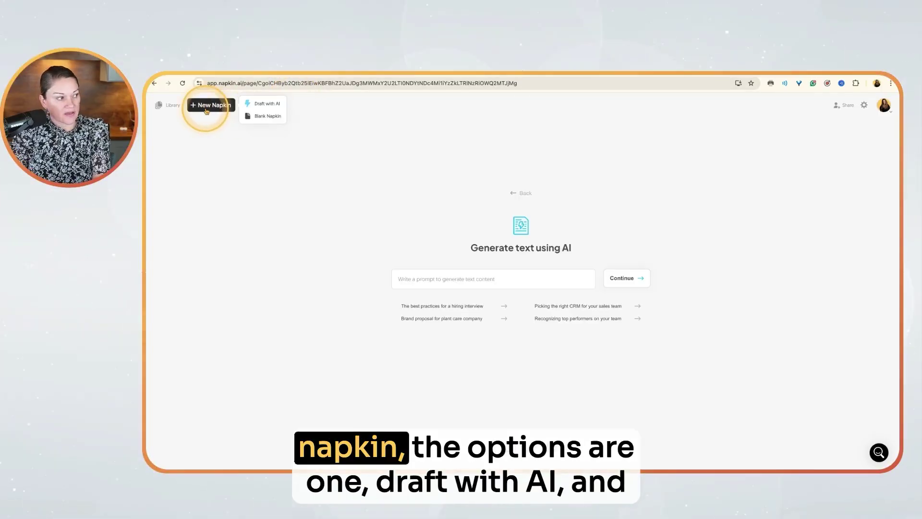
{"action": "left_click", "coordinate": [265, 125]}
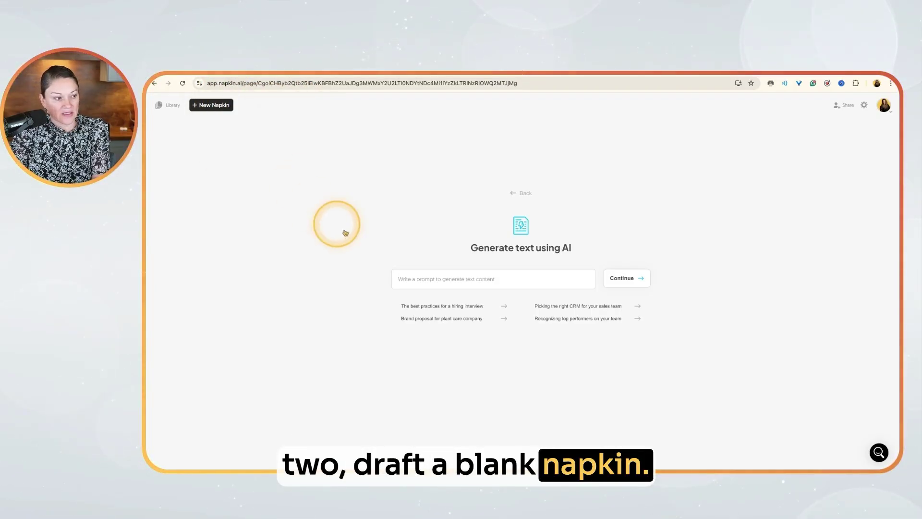
{"action": "left_click", "coordinate": [408, 283]}
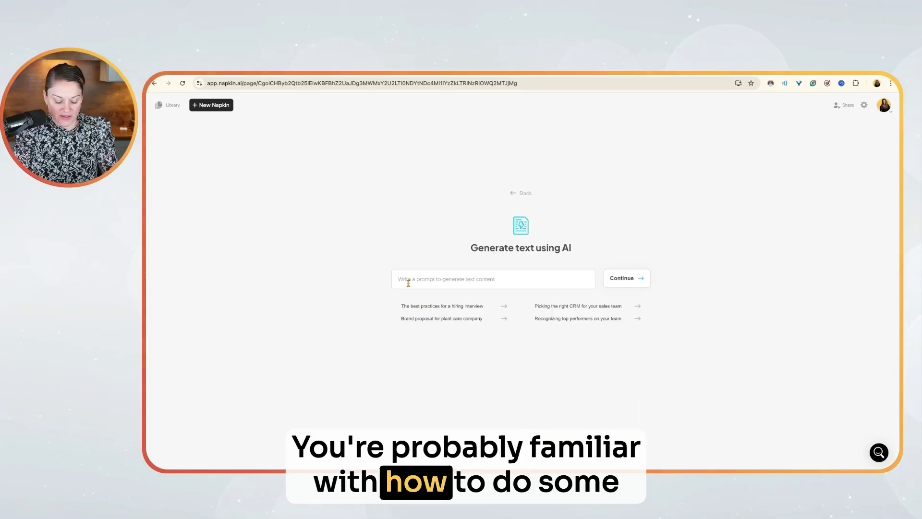
{"action": "type", "text": "Types "}
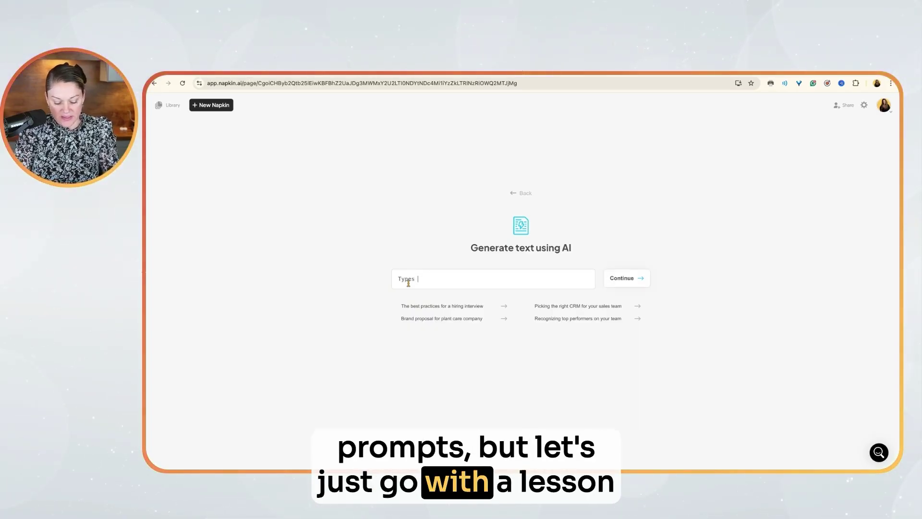
{"action": "type", "text": "of Int"}
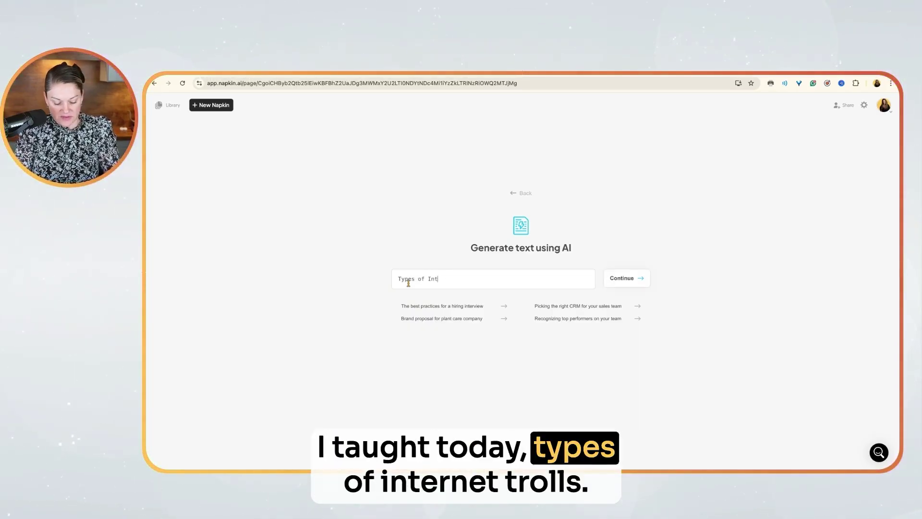
{"action": "type", "text": "ernet Trol"}
{"action": "type", "text": "ls"}
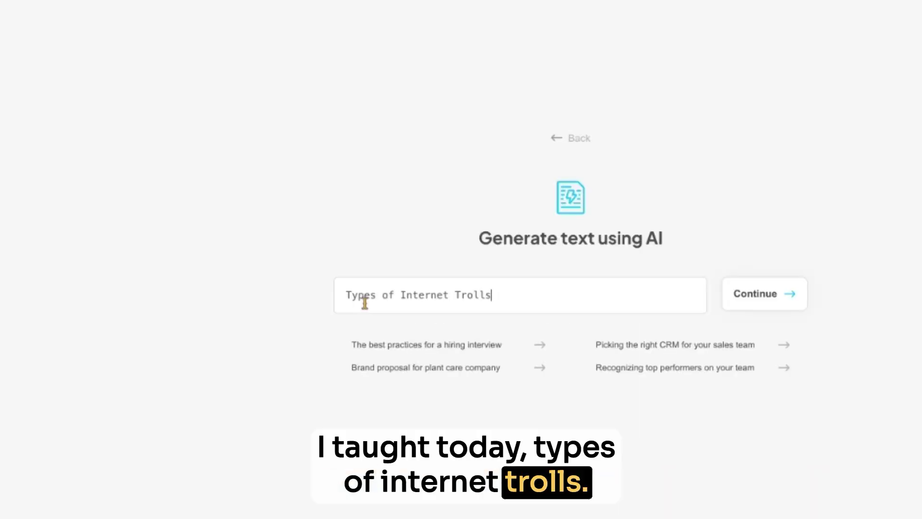
Generate the internet trolls article and review its seven troll-type sections and Conclusion
{"action": "left_click", "coordinate": [758, 293]}
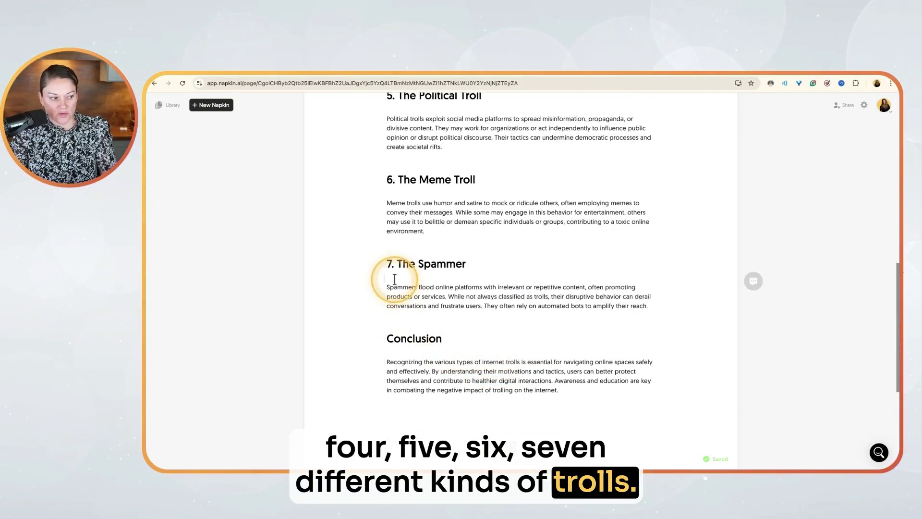
{"action": "scroll", "coordinate": [430, 296], "scroll_direction": "up", "scroll_amount": 1}
{"action": "scroll", "coordinate": [429, 296], "scroll_direction": "up", "scroll_amount": 5}
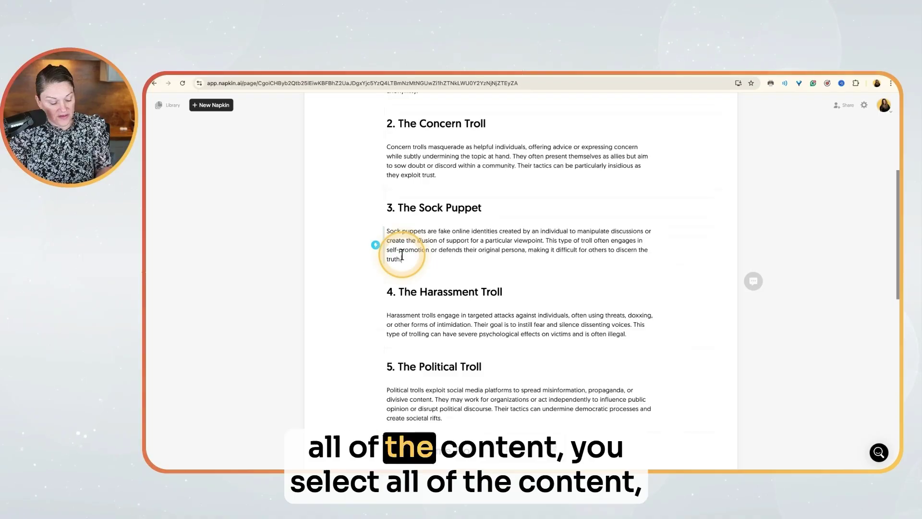
Generate visuals from the whole document and choose the colourful mind-map style
{"action": "key", "text": "super+a"}
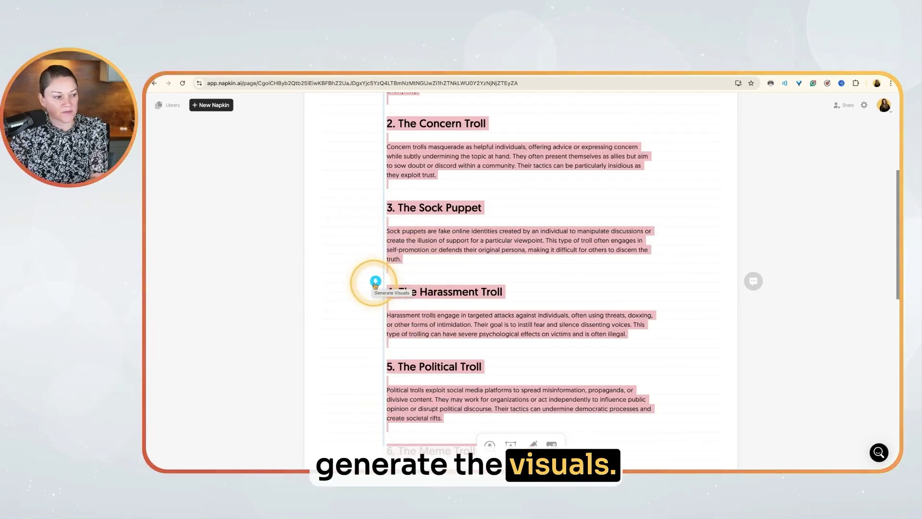
{"action": "left_click", "coordinate": [554, 315]}
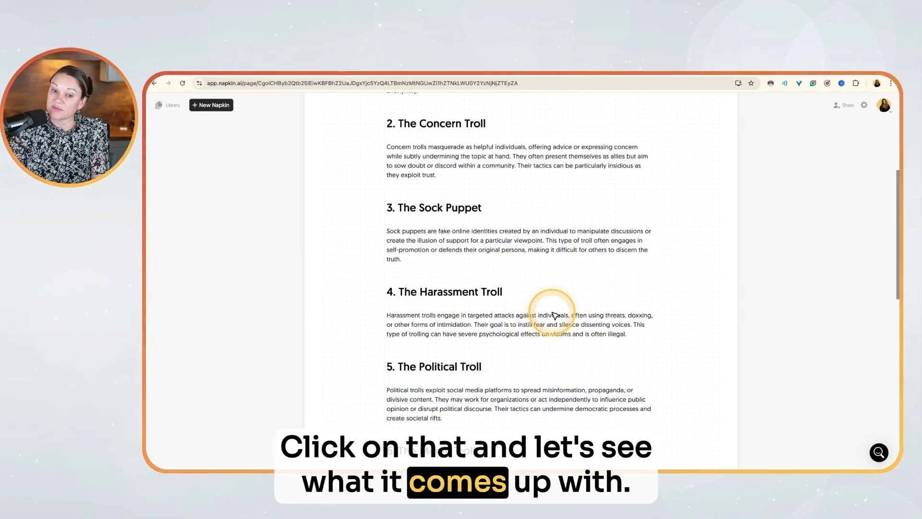
{"action": "scroll", "coordinate": [554, 315], "scroll_direction": "down", "scroll_amount": 10}
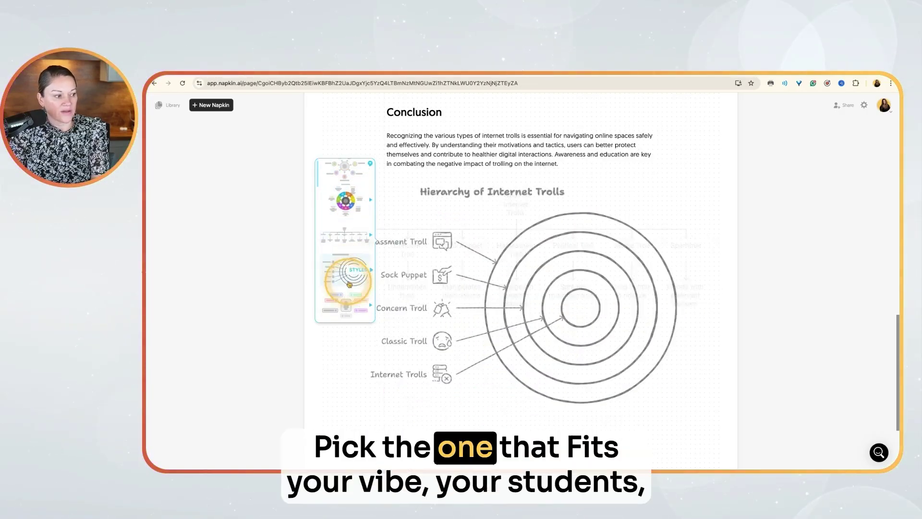
{"action": "scroll", "coordinate": [350, 298], "scroll_direction": "down", "scroll_amount": 3}
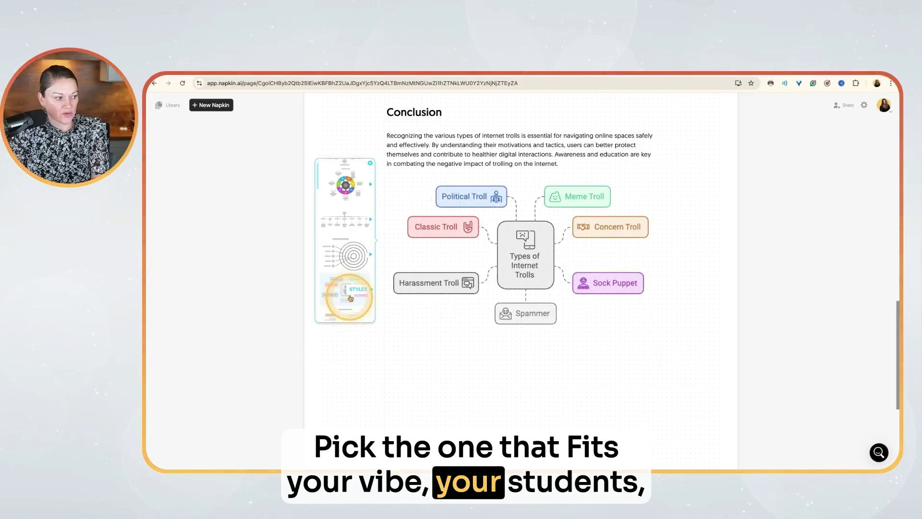
{"action": "scroll", "coordinate": [350, 291], "scroll_direction": "down", "scroll_amount": 1}
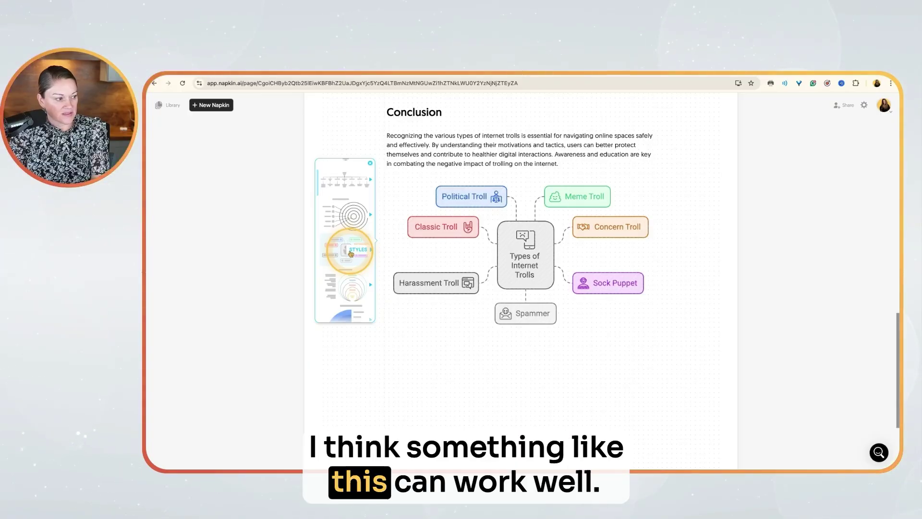
{"action": "scroll", "coordinate": [349, 240], "scroll_direction": "up", "scroll_amount": 3}
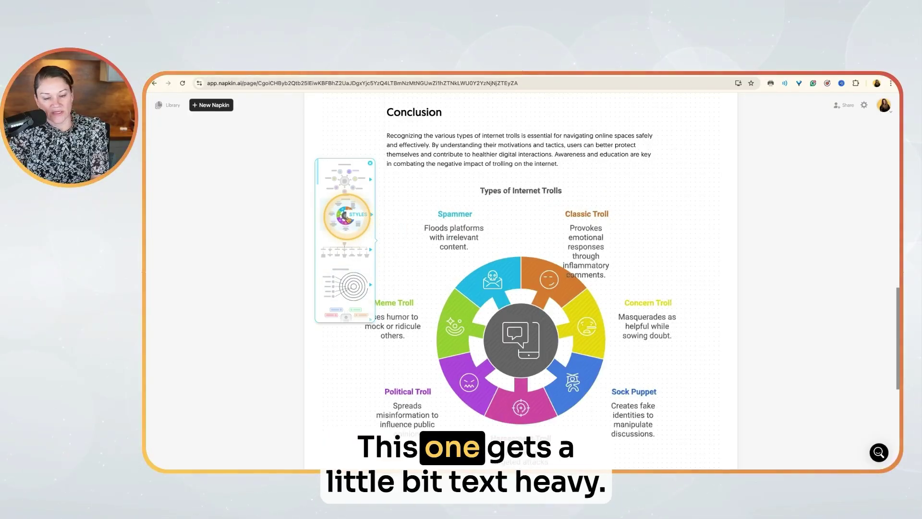
{"action": "left_click", "coordinate": [347, 216]}
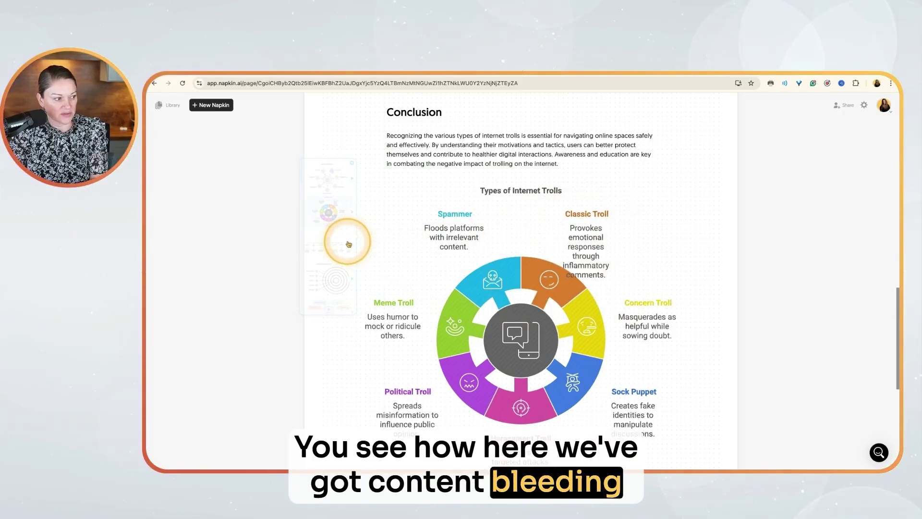
{"action": "scroll", "coordinate": [344, 229], "scroll_direction": "down", "scroll_amount": 2}
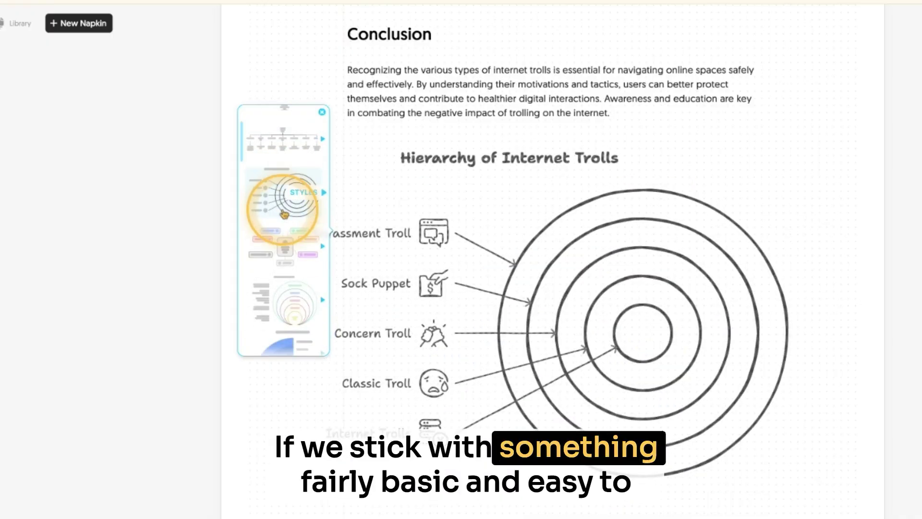
{"action": "scroll", "coordinate": [285, 231], "scroll_direction": "down", "scroll_amount": 1}
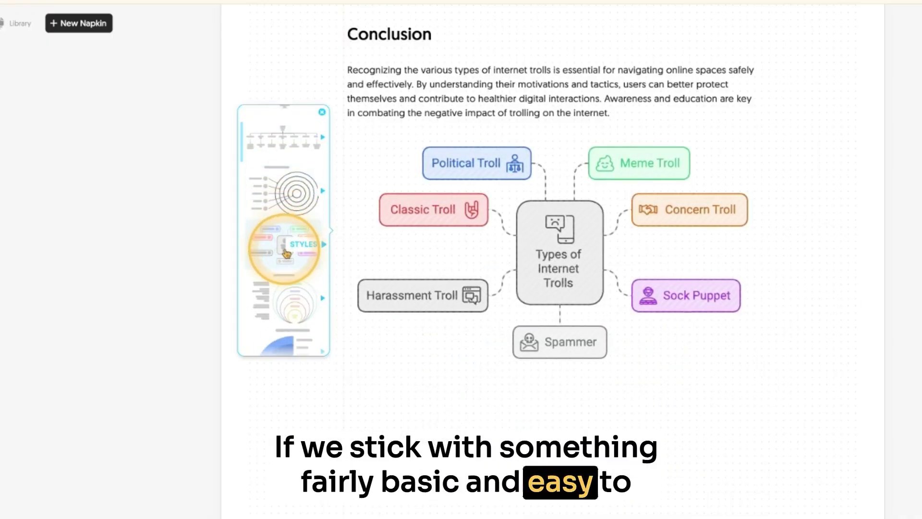
Insert the mind-map variant with two sub-points per troll type below the Conclusion
{"action": "left_click", "coordinate": [324, 241]}
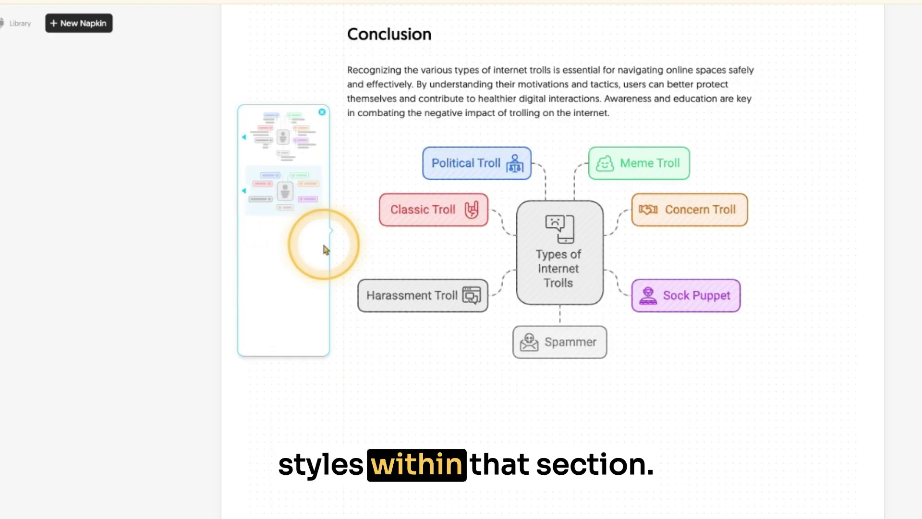
{"action": "left_click", "coordinate": [304, 139]}
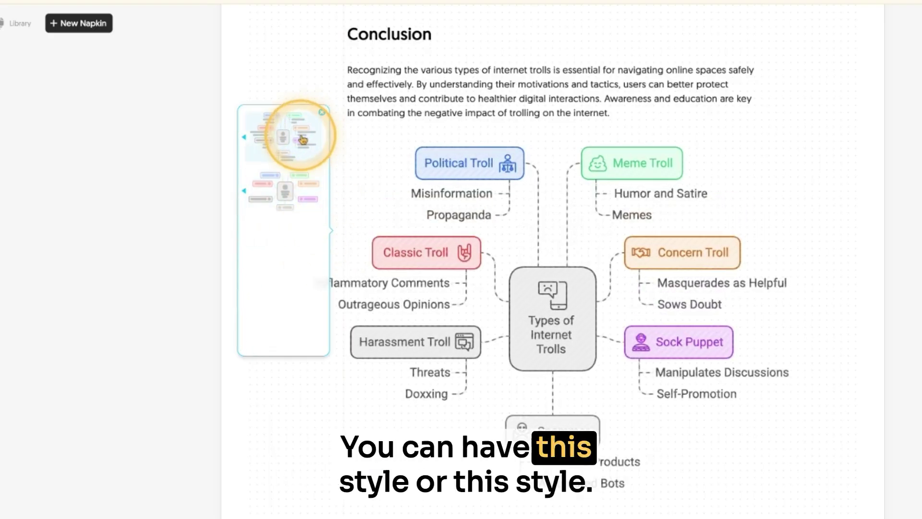
{"action": "left_click", "coordinate": [305, 199]}
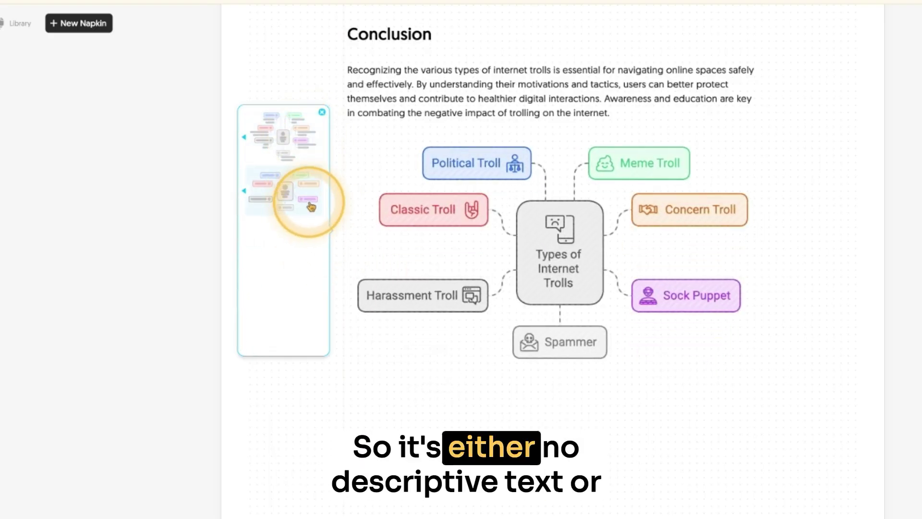
{"action": "left_click", "coordinate": [296, 144]}
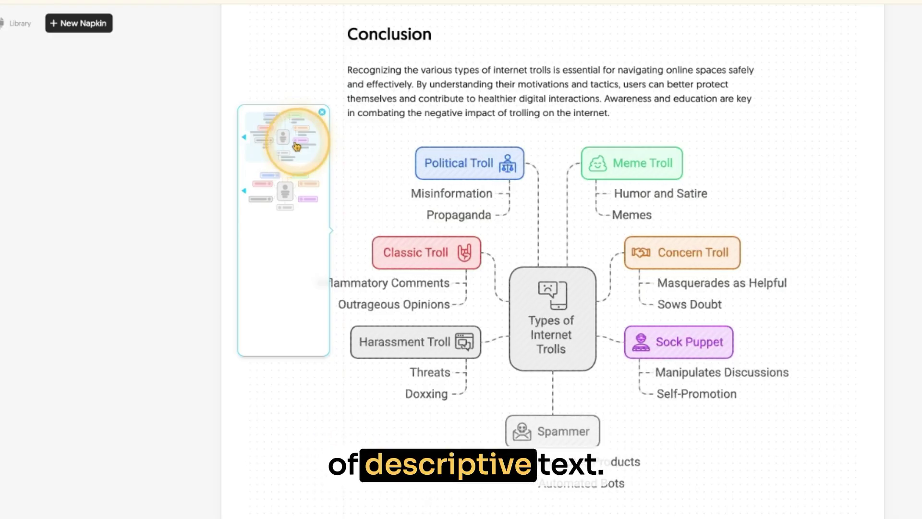
{"action": "left_click", "coordinate": [297, 145]}
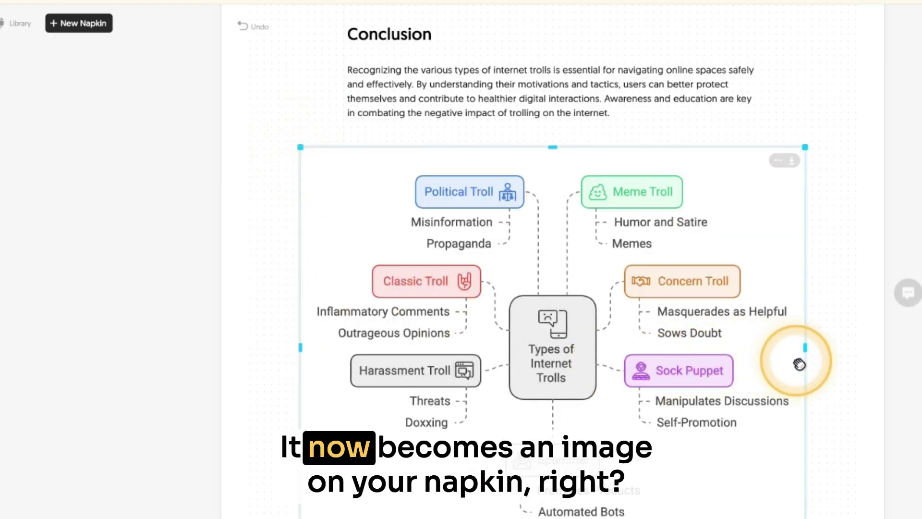
{"action": "left_click", "coordinate": [827, 377]}
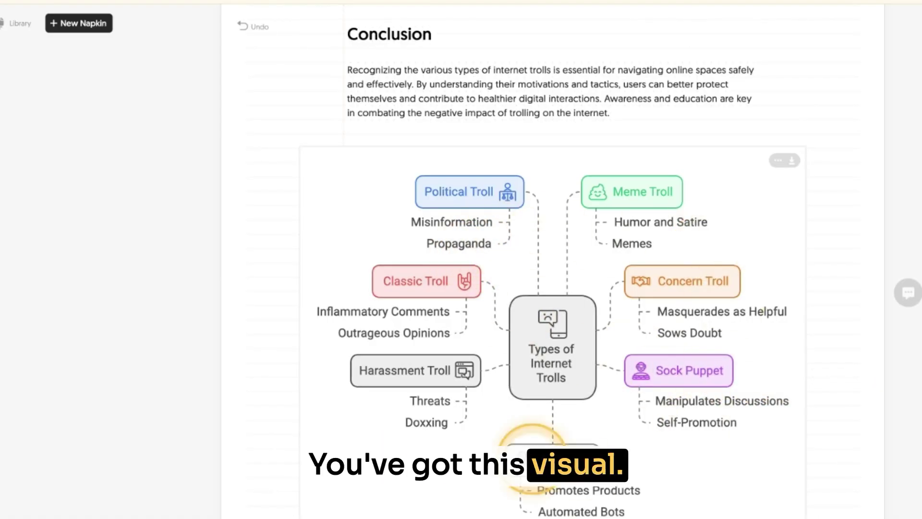
{"action": "left_click", "coordinate": [768, 165]}
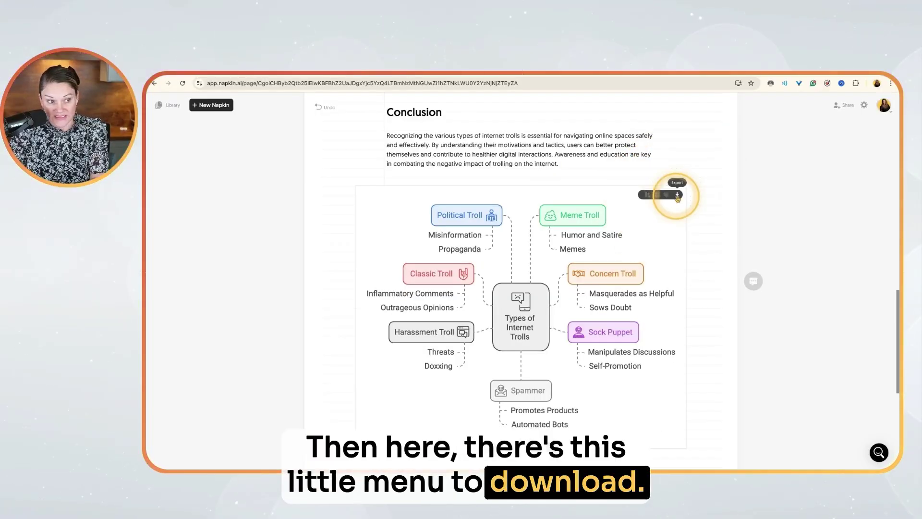
{"action": "left_click", "coordinate": [669, 196]}
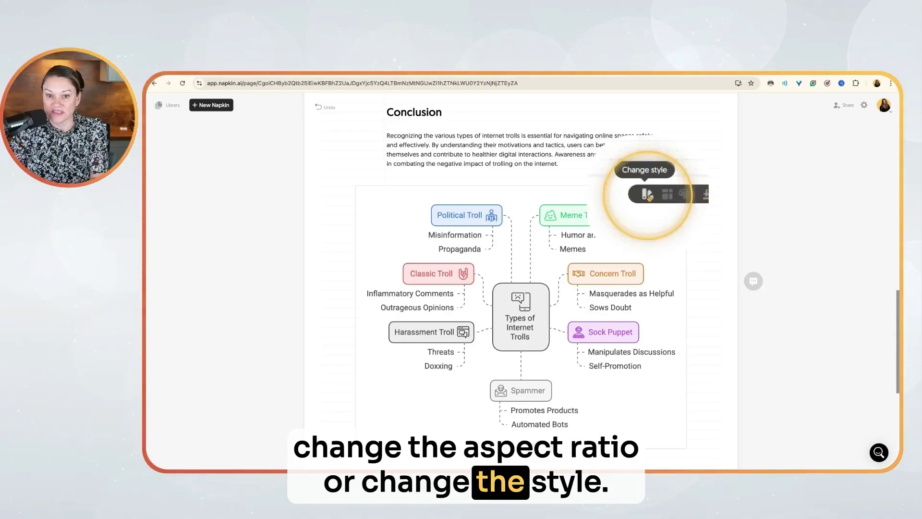
{"action": "left_click", "coordinate": [658, 195]}
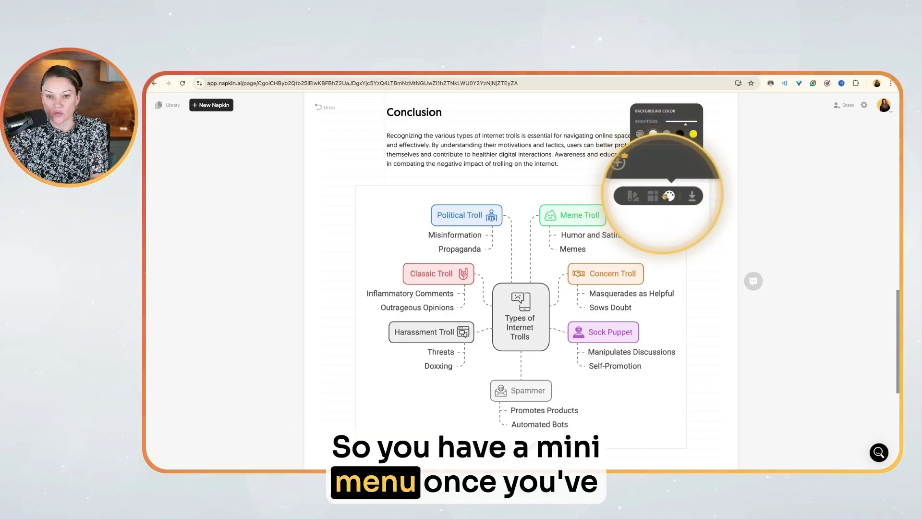
{"action": "left_click", "coordinate": [671, 195]}
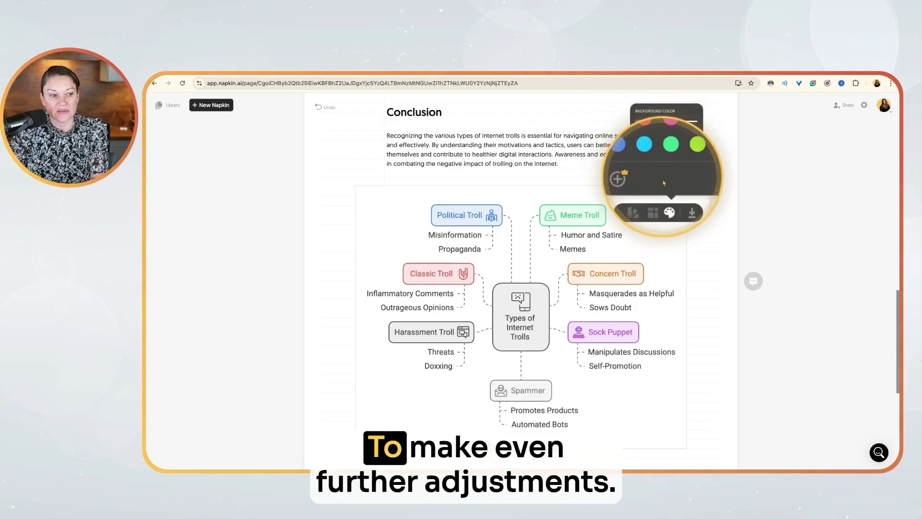
{"action": "left_click", "coordinate": [699, 248]}
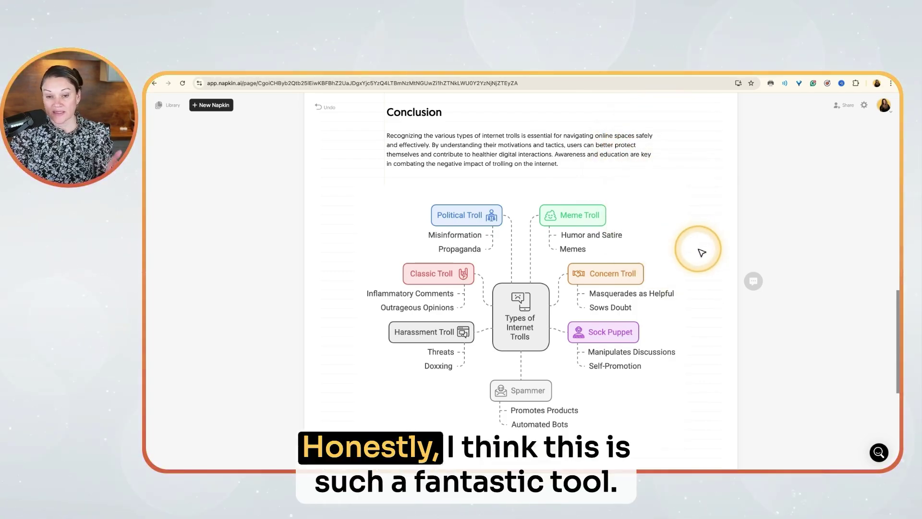
{"action": "left_click", "coordinate": [558, 377]}
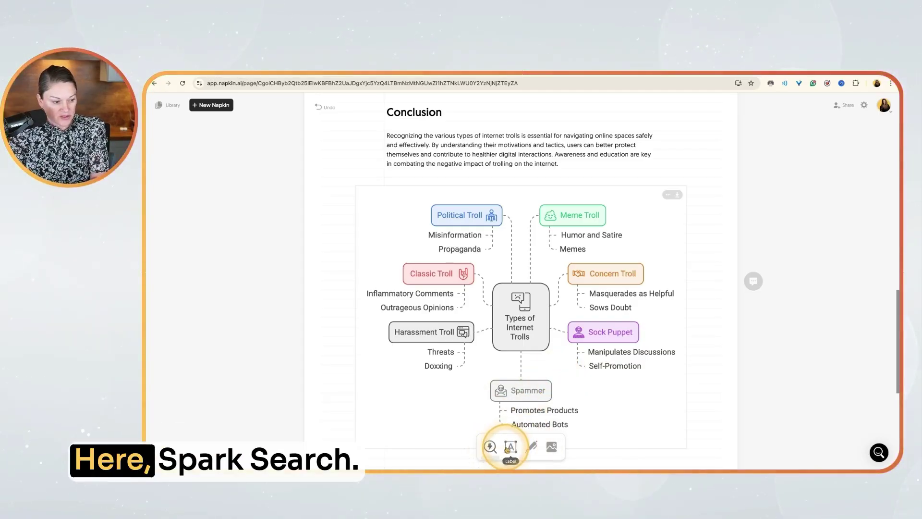
{"action": "left_click", "coordinate": [490, 447]}
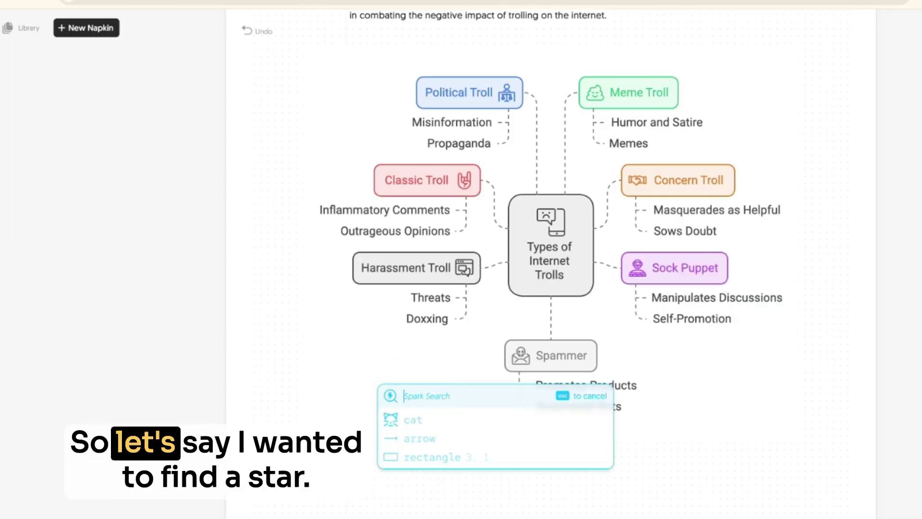
{"action": "type", "text": "star"}
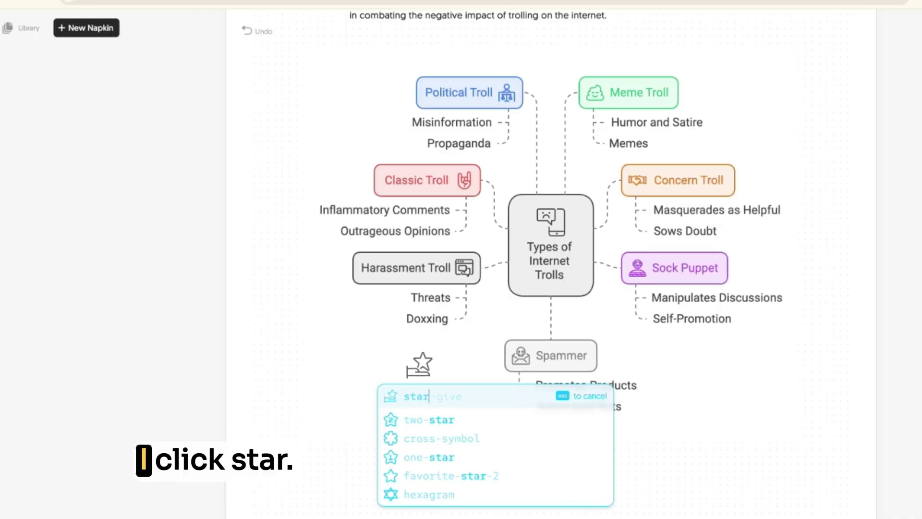
{"action": "left_click", "coordinate": [405, 399]}
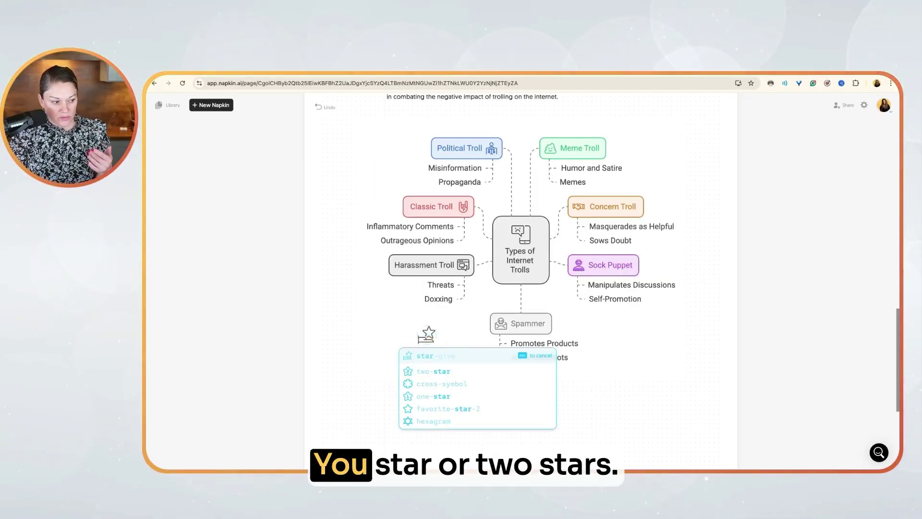
{"action": "left_click", "coordinate": [426, 368]}
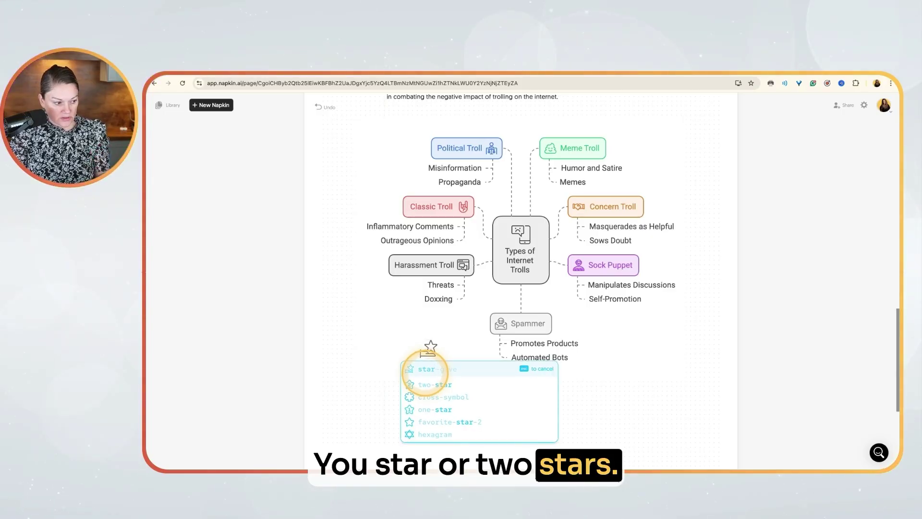
{"action": "left_click", "coordinate": [429, 364]}
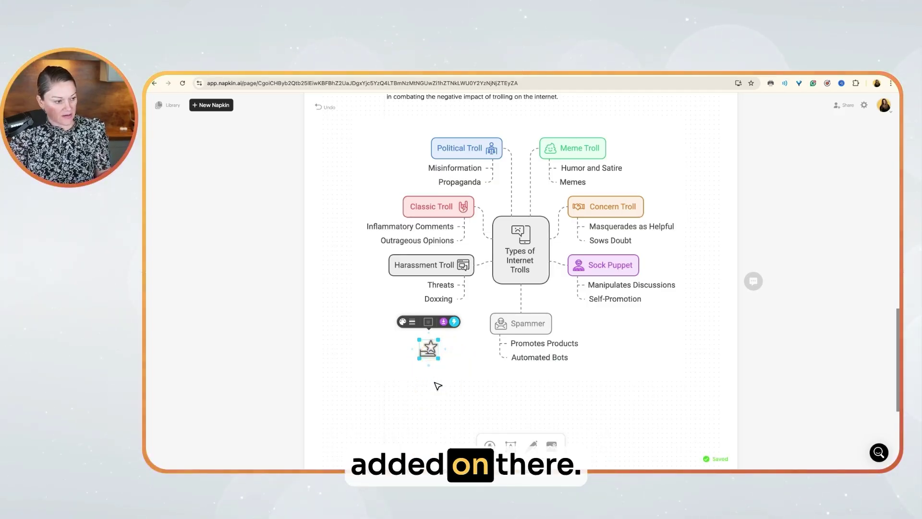
{"action": "left_click", "coordinate": [429, 347]}
Select the star icon and try placing a text label beside Doxxing and Spammer
{"action": "left_click", "coordinate": [433, 352]}
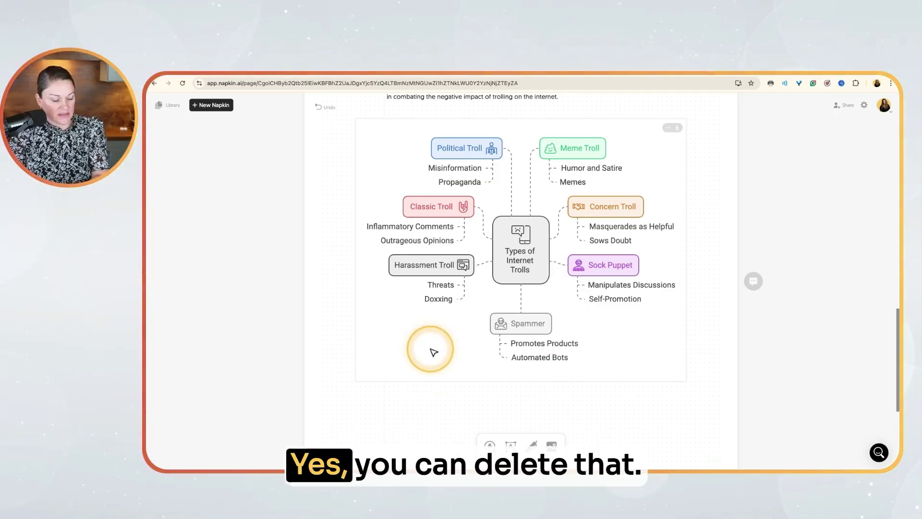
{"action": "left_click", "coordinate": [511, 446]}
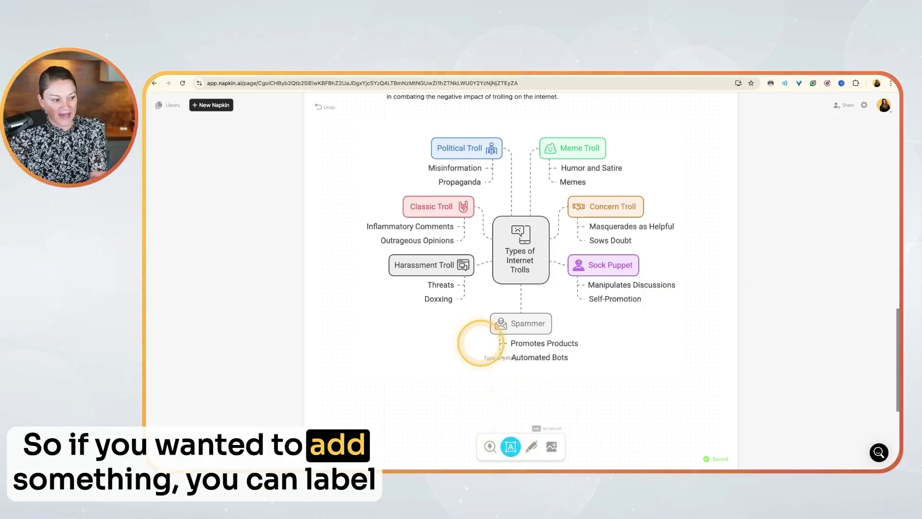
{"action": "left_click", "coordinate": [455, 317]}
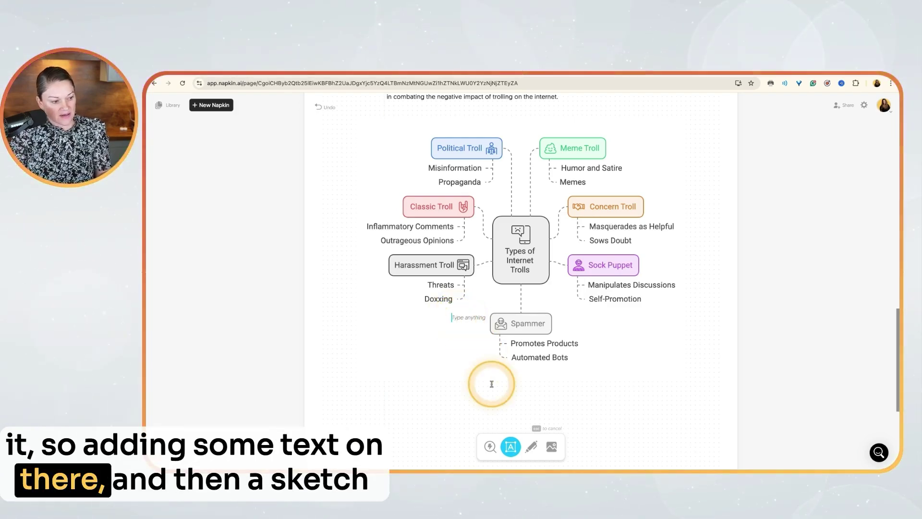
Draw a small freehand sketch below Doxxing, then dismiss the image import options
{"action": "left_click", "coordinate": [531, 447]}
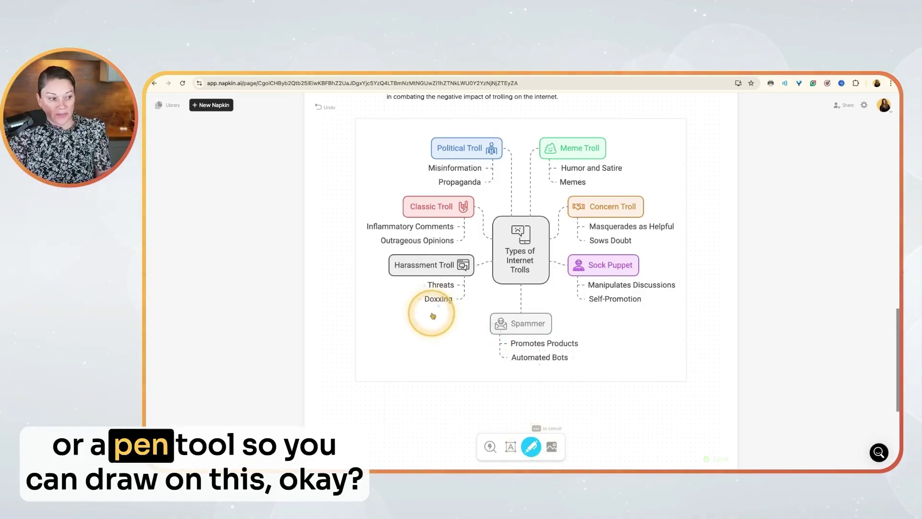
{"action": "mouse_move", "coordinate": [416, 339]}
{"action": "left_mouse_down"}
{"action": "mouse_move", "coordinate": [417, 319]}
{"action": "mouse_move", "coordinate": [451, 341]}
{"action": "mouse_move", "coordinate": [425, 334]}
{"action": "left_mouse_up"}
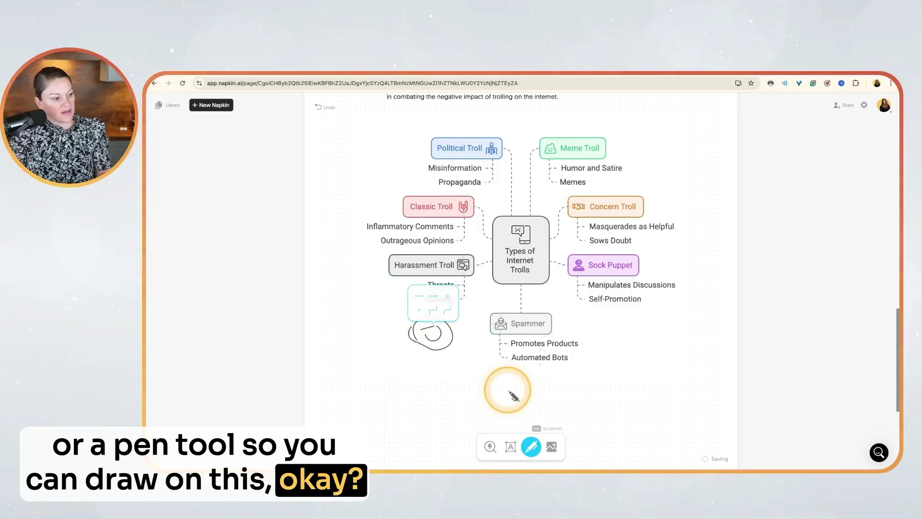
{"action": "left_click", "coordinate": [434, 308]}
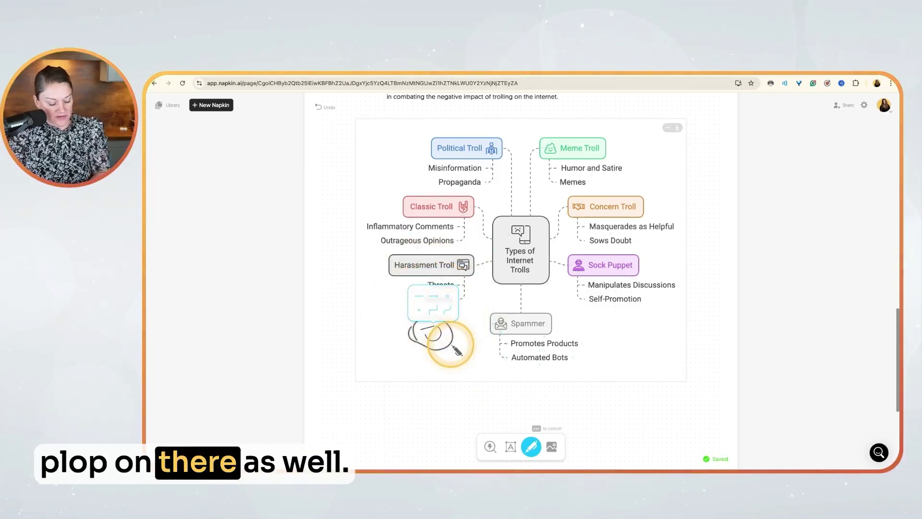
{"action": "left_click", "coordinate": [552, 447]}
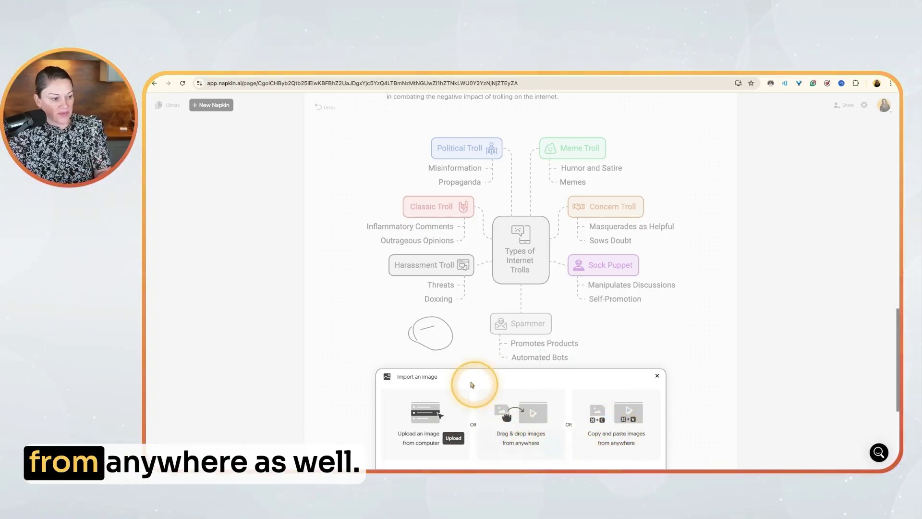
{"action": "left_click", "coordinate": [658, 376]}
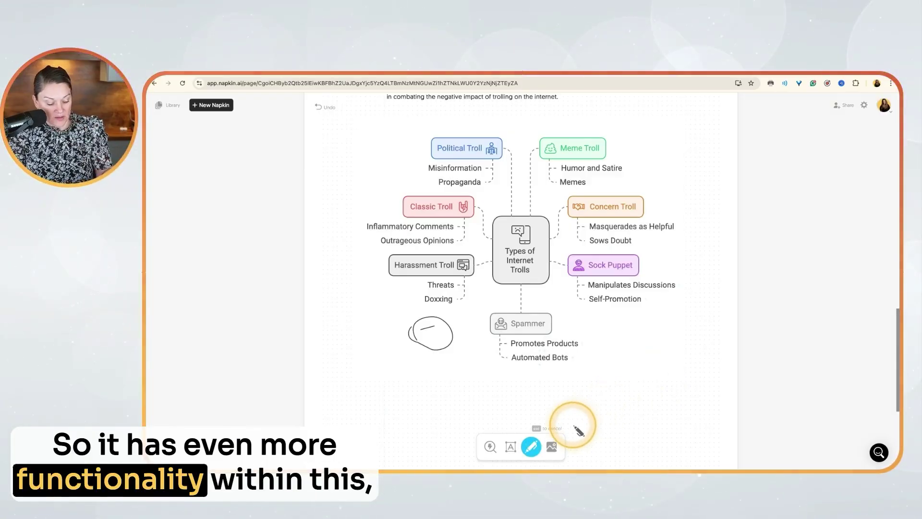
{"action": "key", "text": "Escape"}
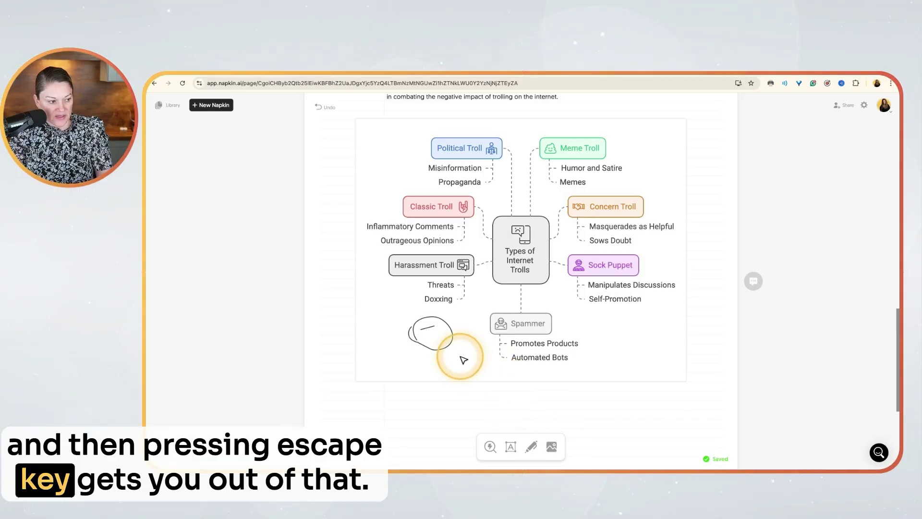
Delete the freehand doodle and Sock Puppet's Self-Promotion sub-point from the mind map
{"action": "left_click", "coordinate": [434, 334]}
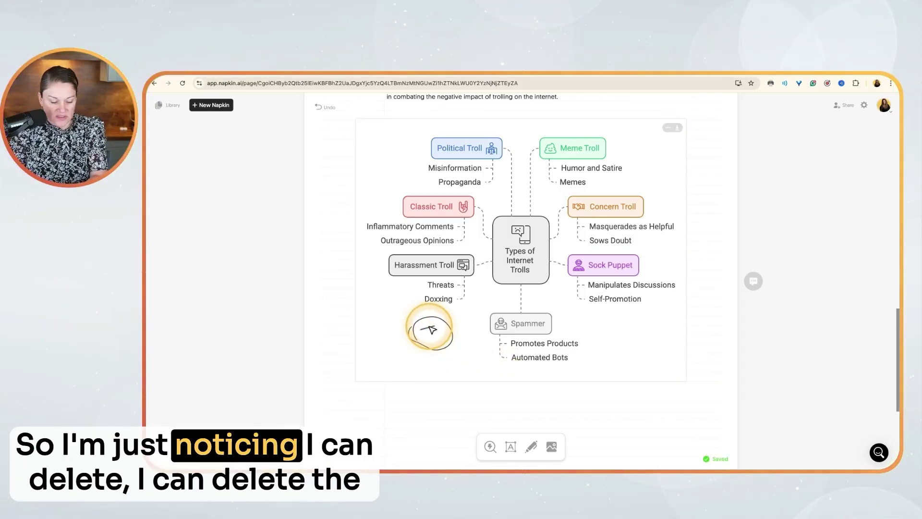
{"action": "key", "text": "BackSpace"}
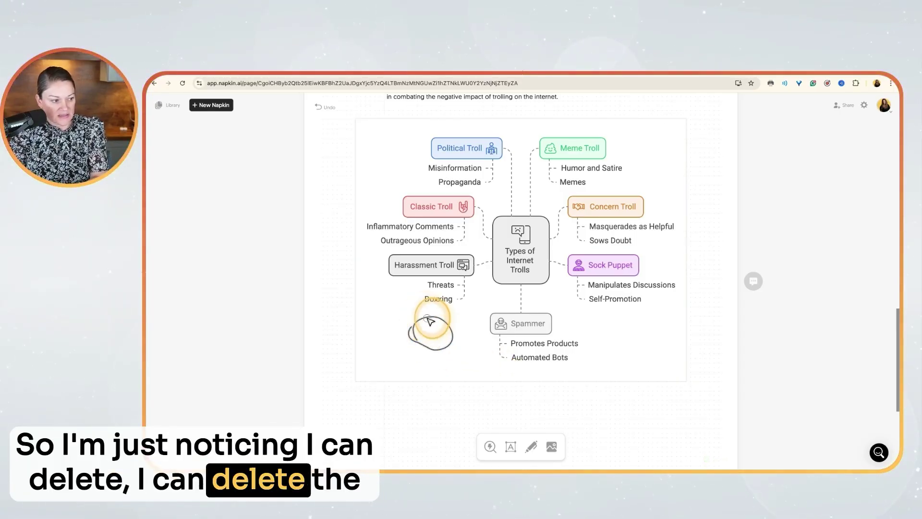
{"action": "left_click", "coordinate": [614, 299]}
{"action": "key", "text": "BackSpace"}
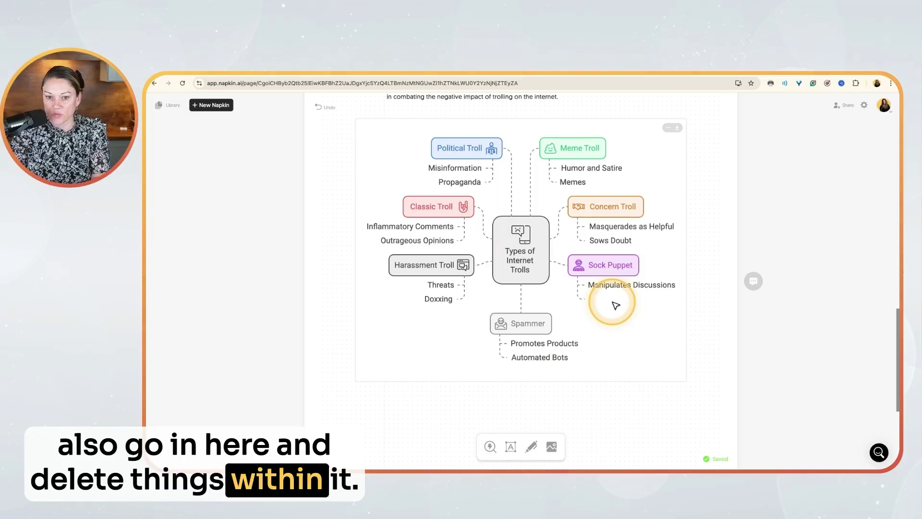
{"action": "left_click", "coordinate": [595, 314]}
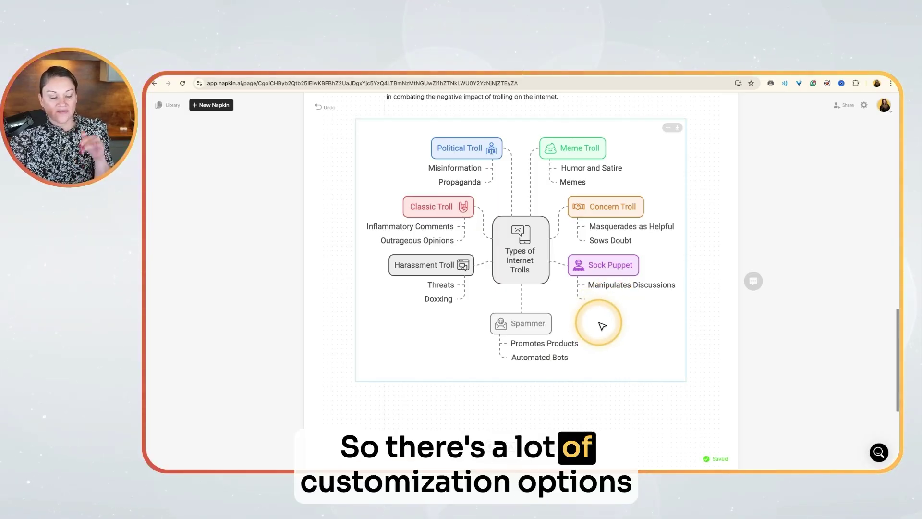
{"action": "scroll", "coordinate": [602, 326], "scroll_direction": "up", "scroll_amount": 3}
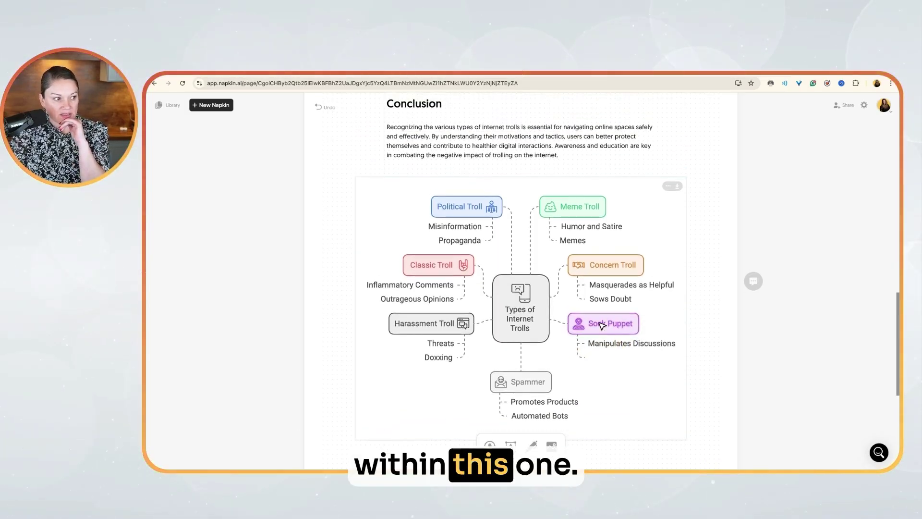
{"action": "scroll", "coordinate": [602, 326], "scroll_direction": "up", "scroll_amount": 2}
{"action": "scroll", "coordinate": [603, 326], "scroll_direction": "up", "scroll_amount": 1}
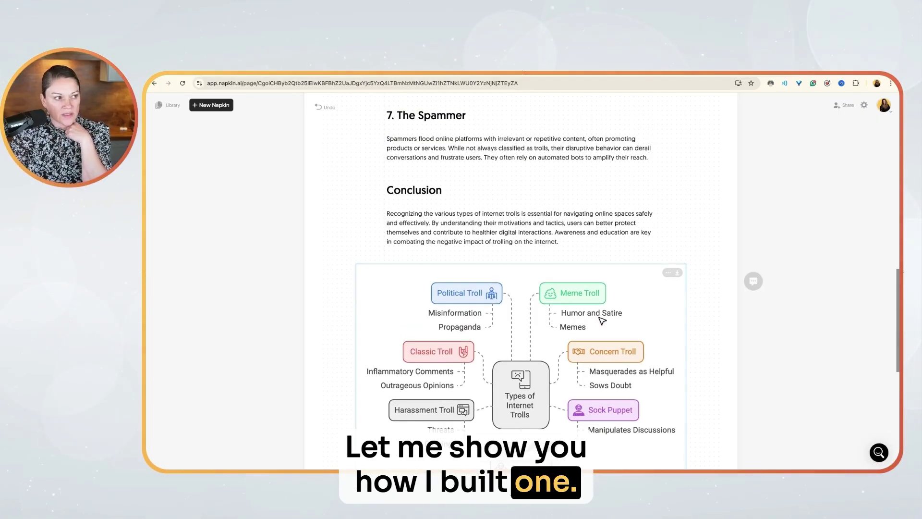
{"action": "left_click", "coordinate": [486, 128]}
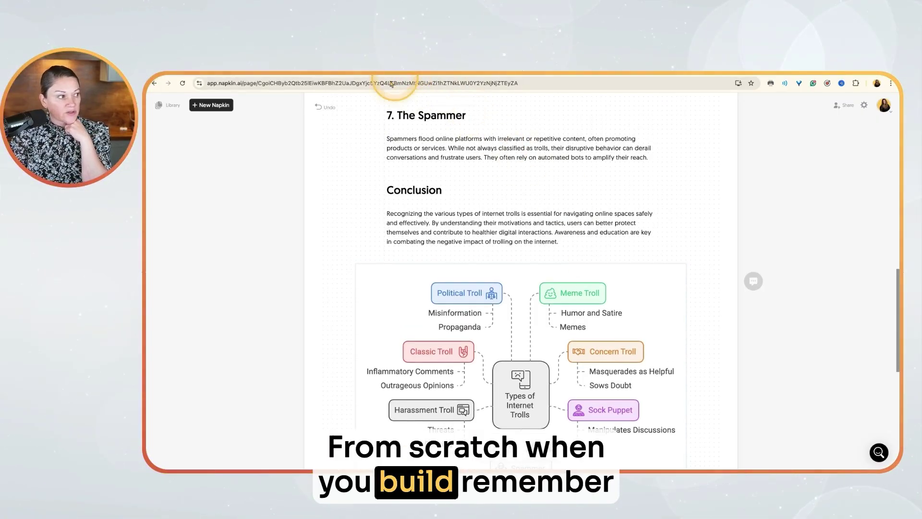
Open the saved napkin 'The Ultimate Live Show Guide Pubic Speaking' from the library
{"action": "left_click", "coordinate": [224, 106]}
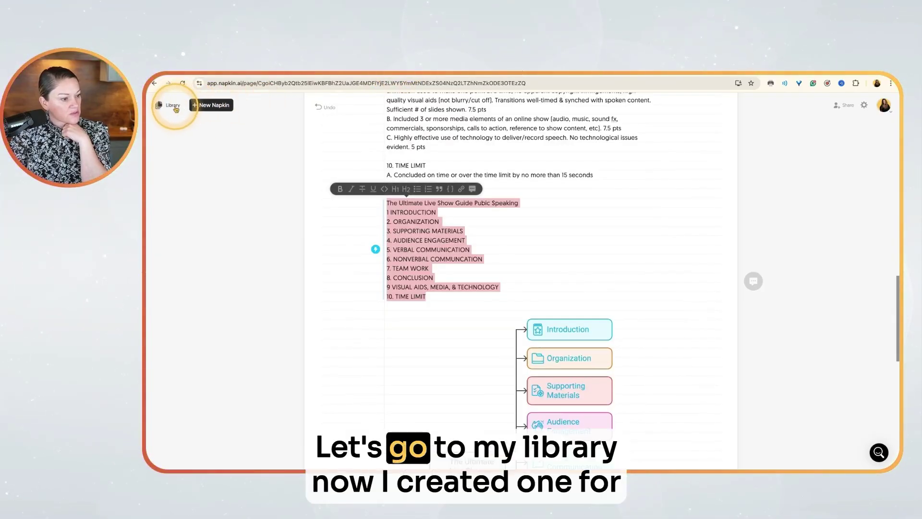
{"action": "left_click", "coordinate": [174, 106]}
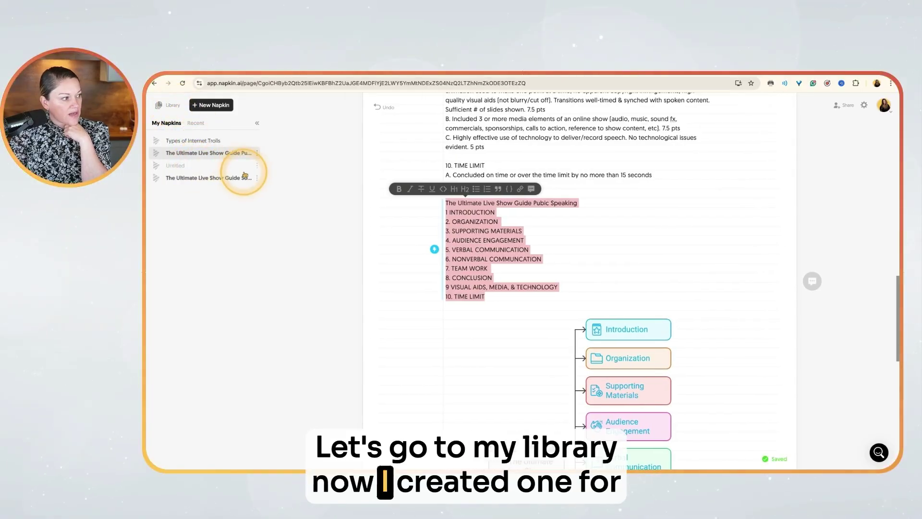
{"action": "left_click", "coordinate": [236, 154]}
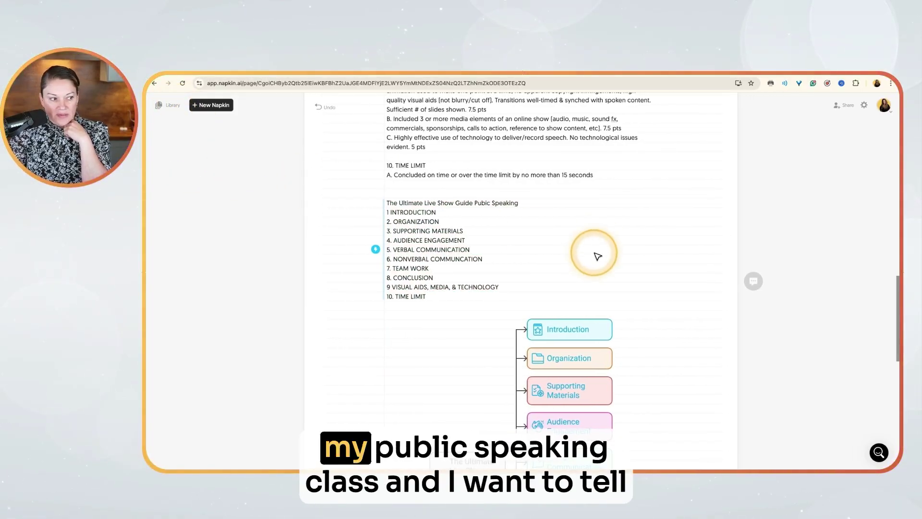
{"action": "scroll", "coordinate": [584, 252], "scroll_direction": "up", "scroll_amount": 8}
{"action": "scroll", "coordinate": [583, 250], "scroll_direction": "up", "scroll_amount": 10}
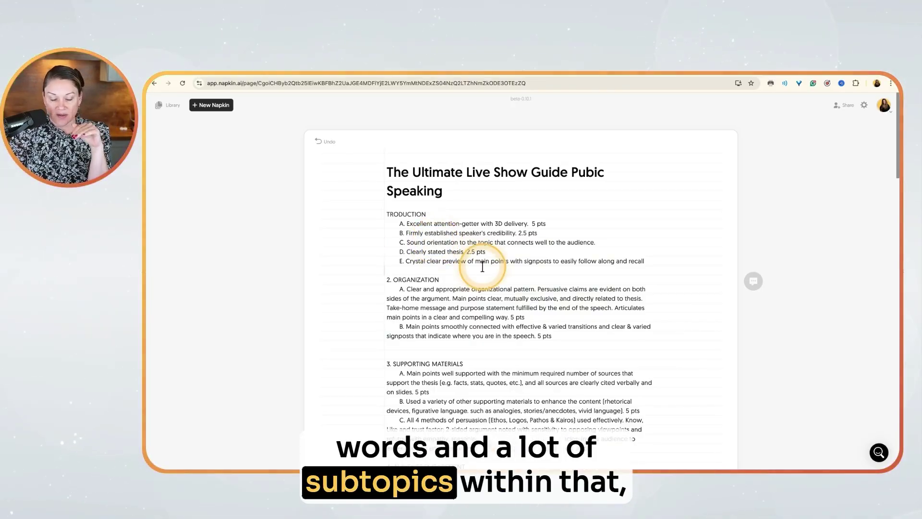
Correct the first heading to INTRODUCTION by adding 'IN' before 'TRODUCTION'
{"action": "left_click", "coordinate": [389, 215]}
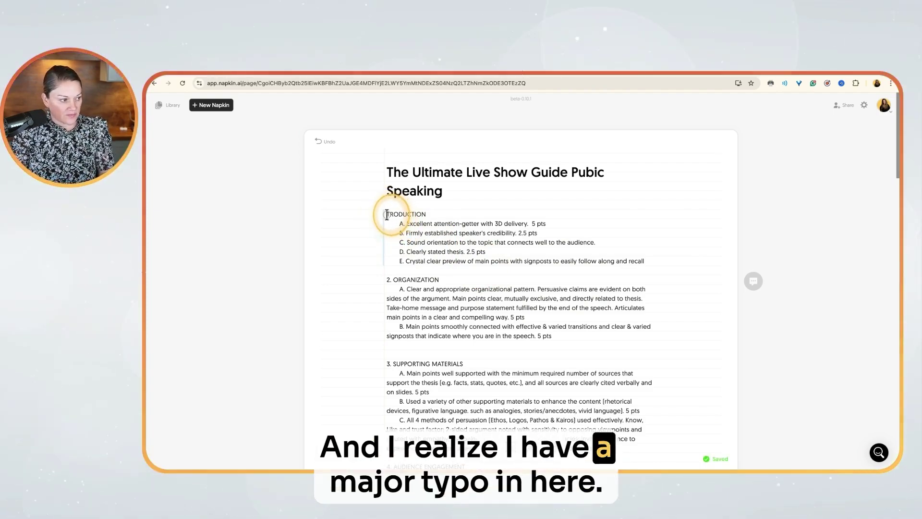
{"action": "type", "text": "IN"}
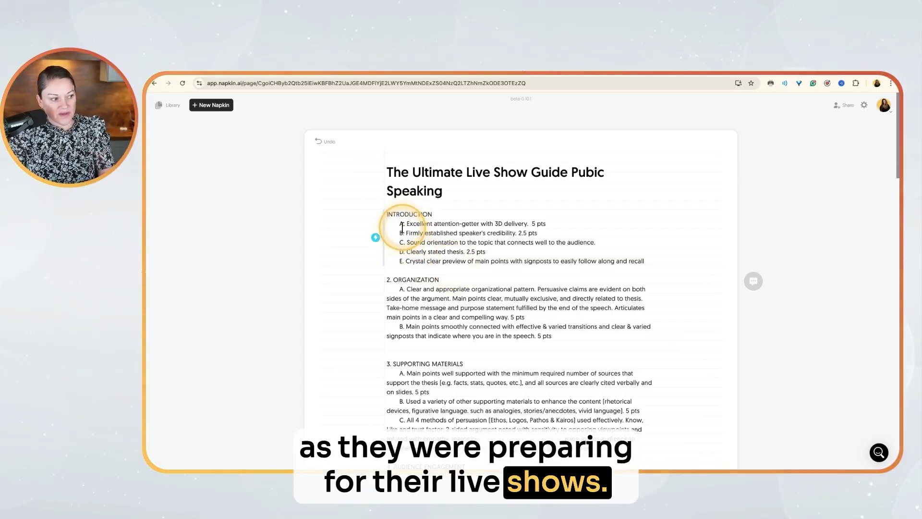
{"action": "left_click_drag", "start_coordinate": [388, 214], "coordinate": [473, 438]}
{"action": "scroll", "coordinate": [483, 358], "scroll_direction": "down", "scroll_amount": 4}
{"action": "scroll", "coordinate": [483, 358], "scroll_direction": "down", "scroll_amount": 13}
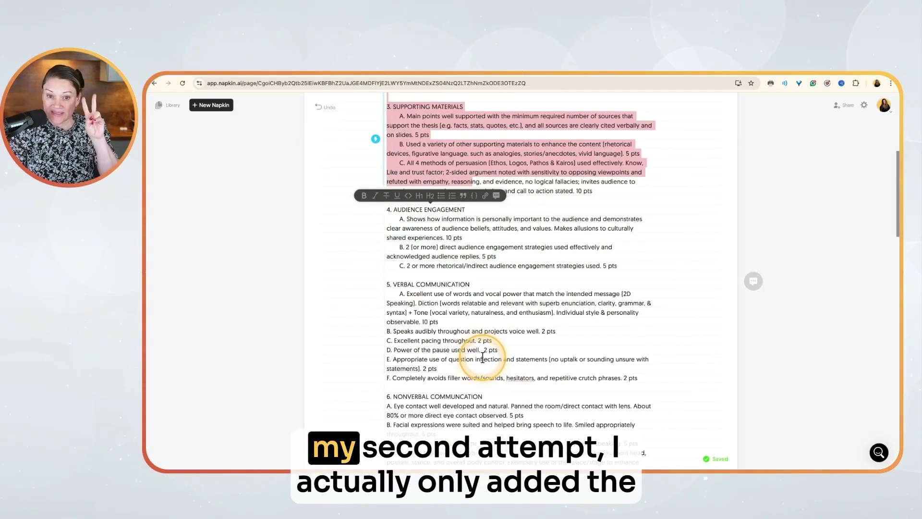
{"action": "scroll", "coordinate": [478, 354], "scroll_direction": "down", "scroll_amount": 1}
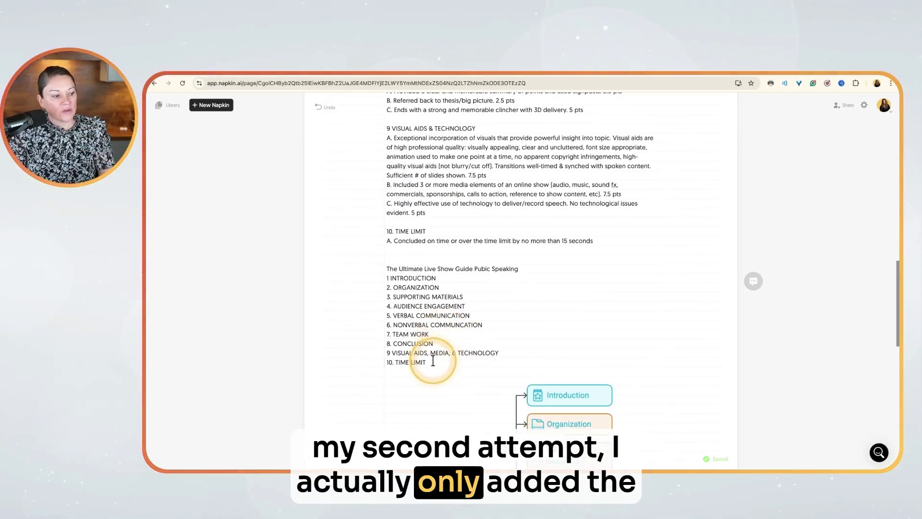
Select the title and ten section names and view their generated section-list mind map
{"action": "left_click_drag", "start_coordinate": [427, 362], "coordinate": [386, 268]}
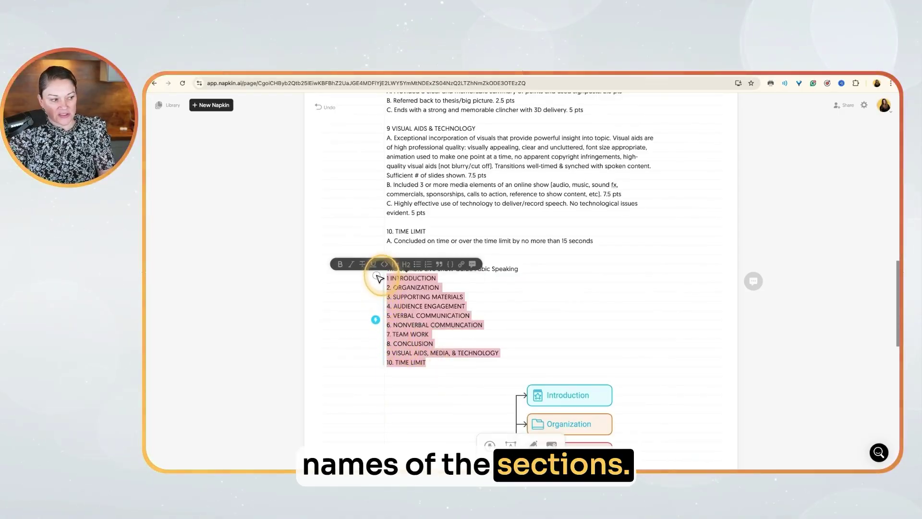
{"action": "scroll", "coordinate": [457, 311], "scroll_direction": "down", "scroll_amount": 4}
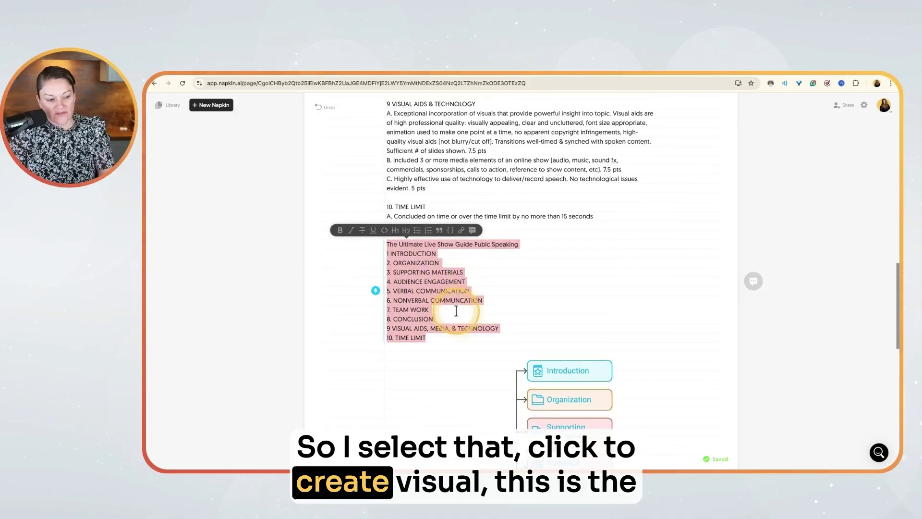
{"action": "scroll", "coordinate": [457, 311], "scroll_direction": "down", "scroll_amount": 2}
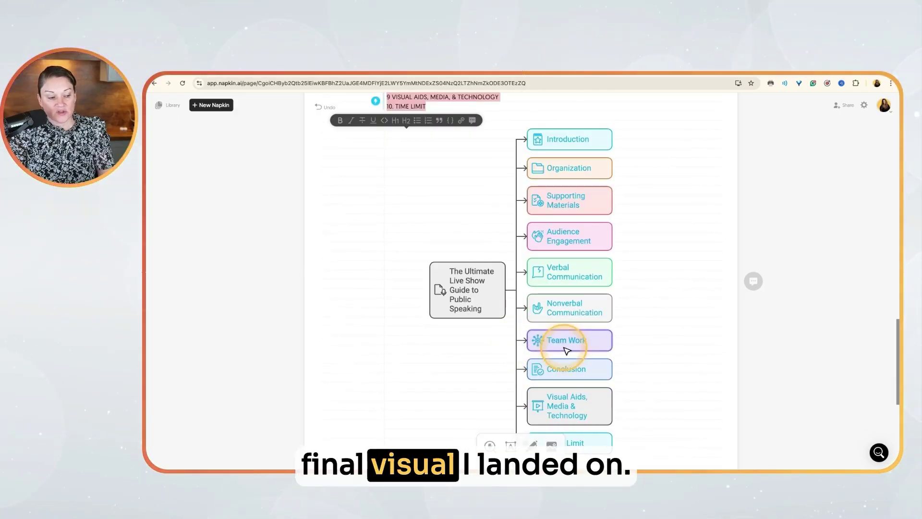
{"action": "scroll", "coordinate": [610, 346], "scroll_direction": "down", "scroll_amount": 1}
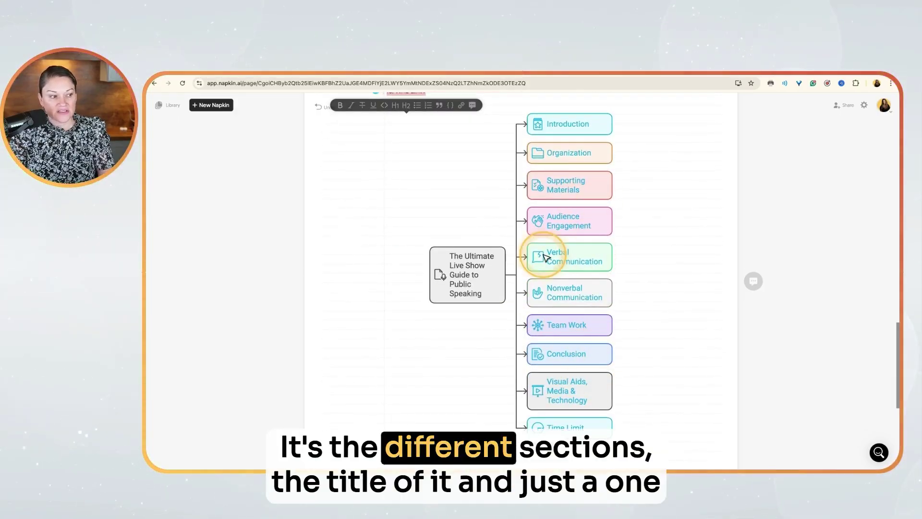